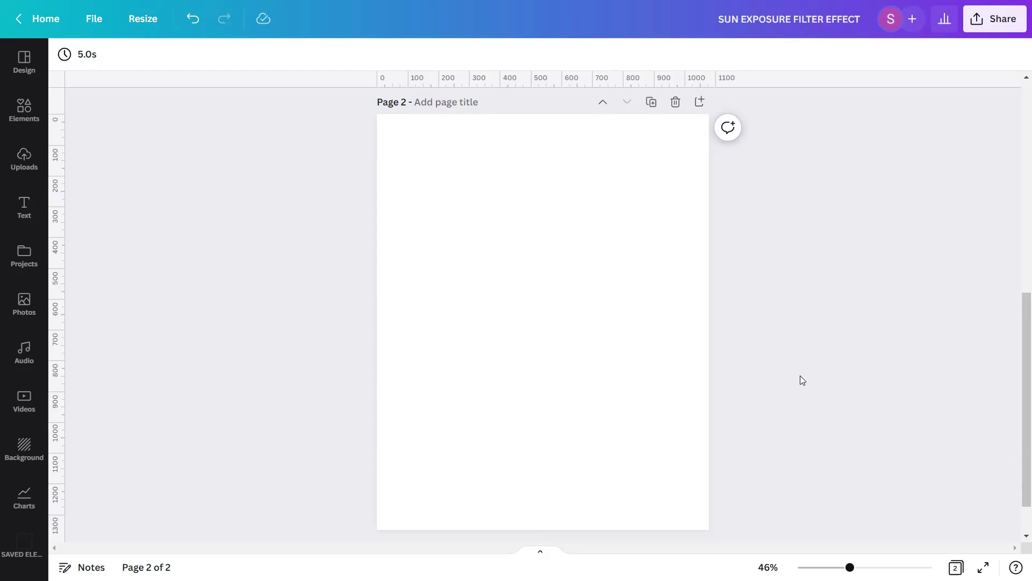
Search Photos for 'Handsome Man on Summer Holiday' and add the straw-hat beach photo to page 2
click(40, 311)
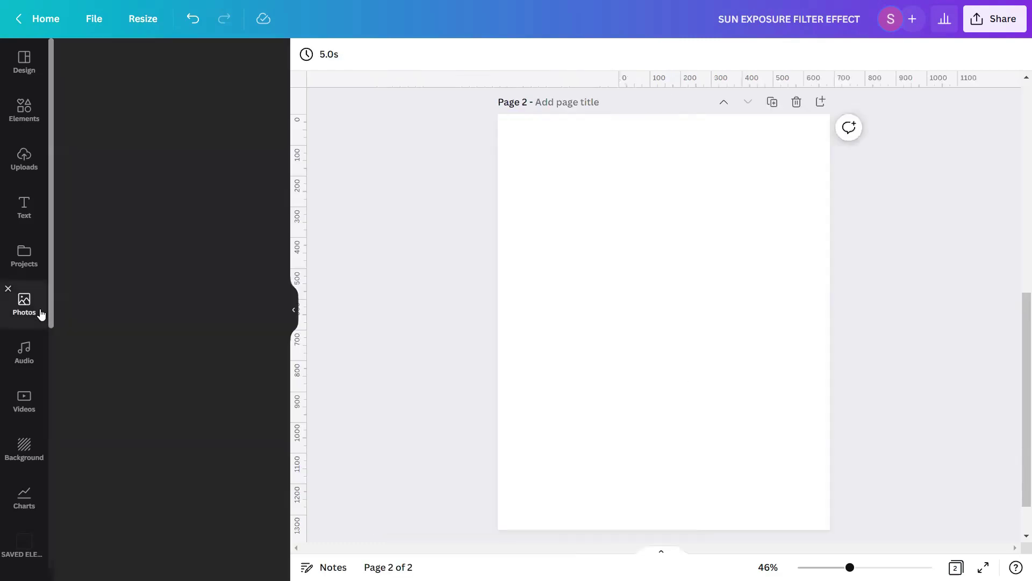
click(151, 63)
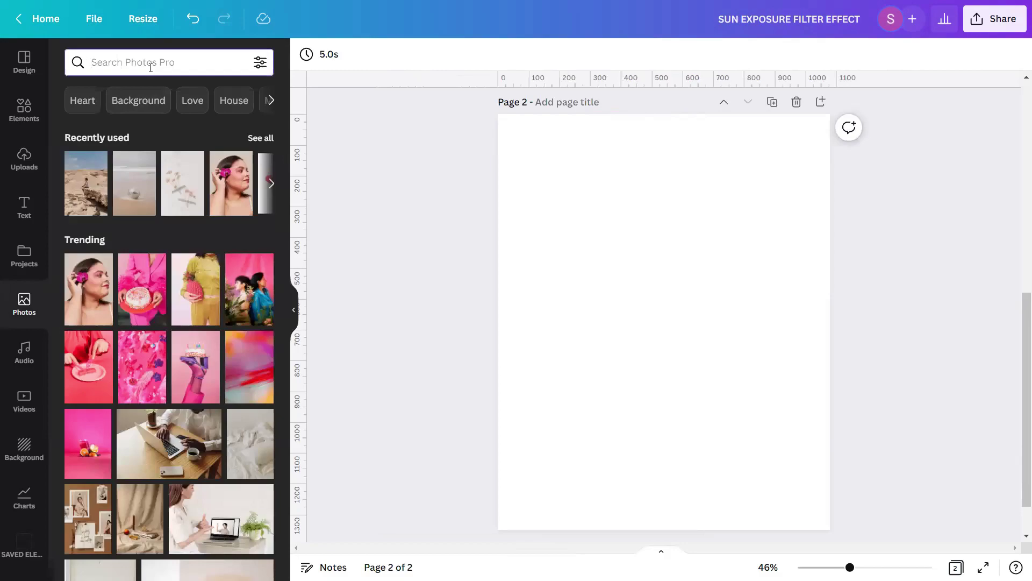
text(Ha)
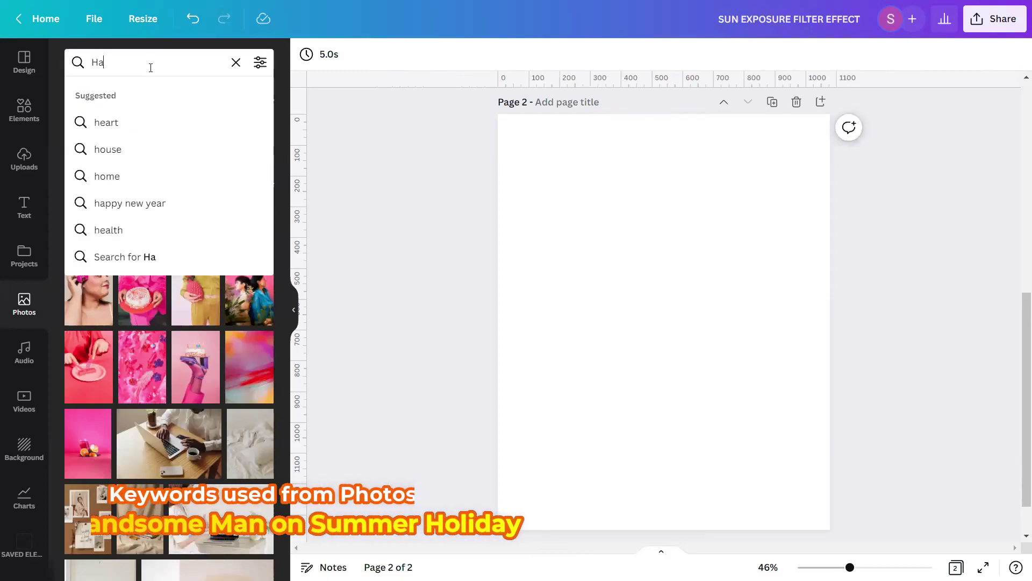
text(ndso)
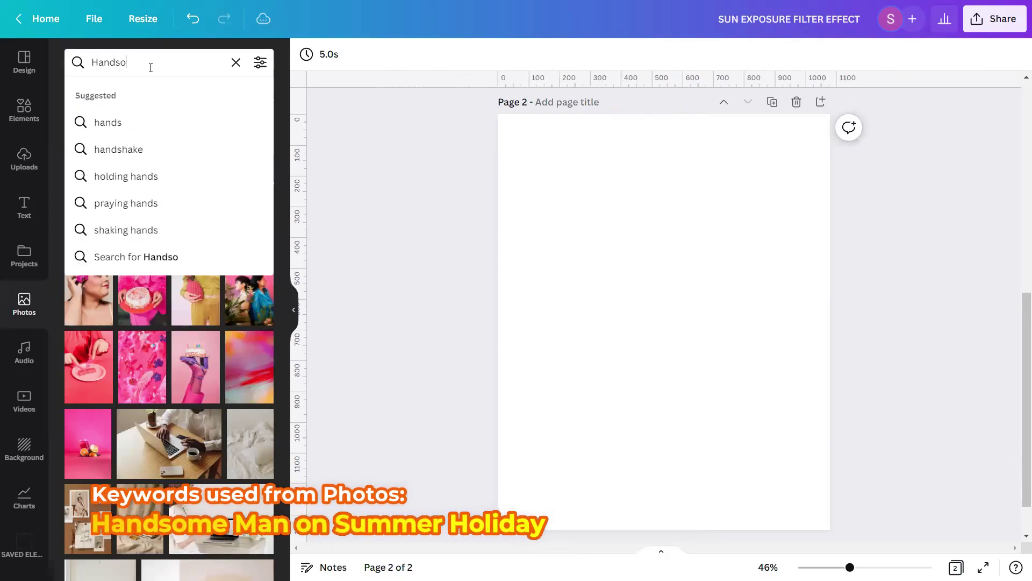
text(me Man o)
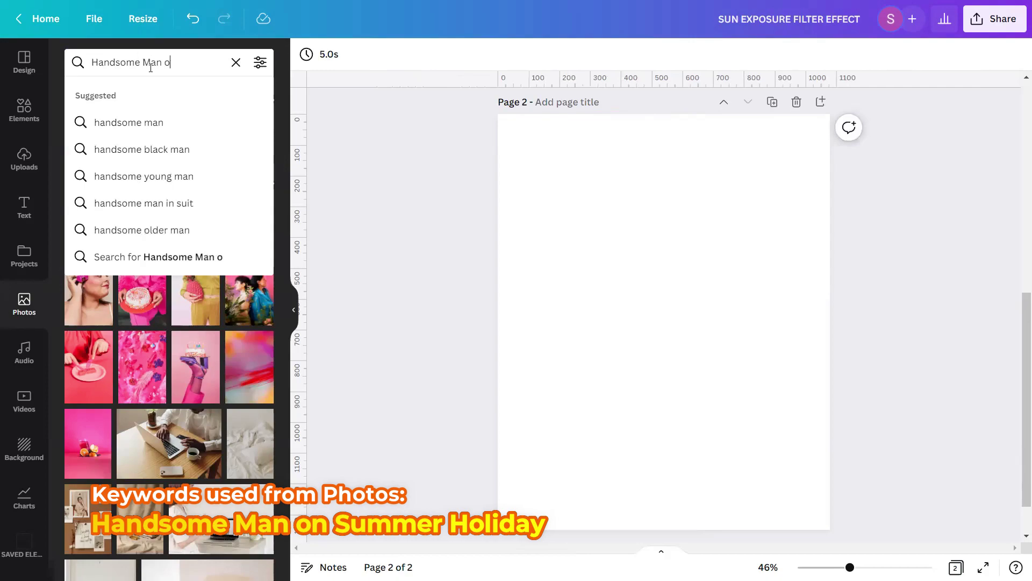
text(n Summer)
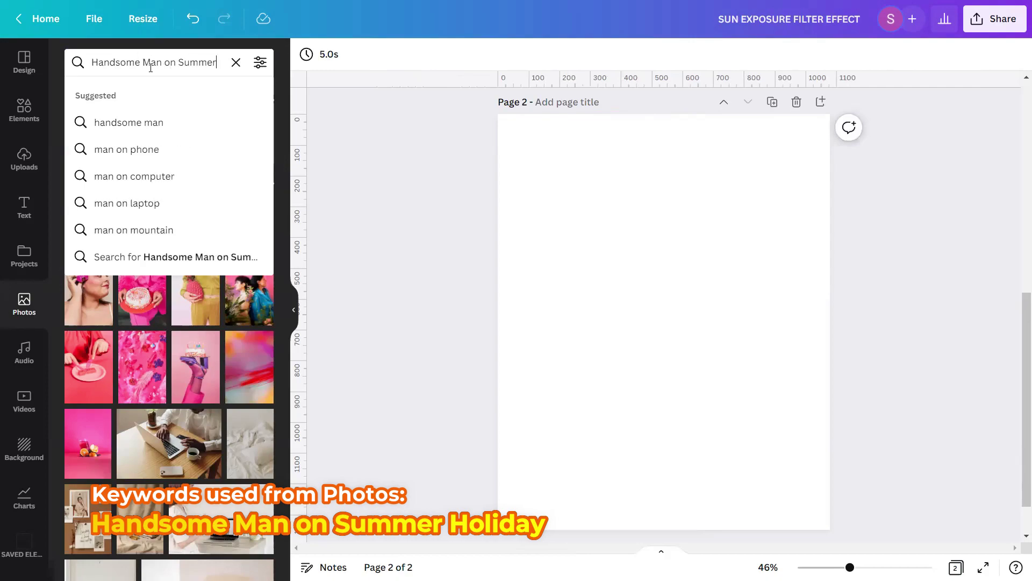
text( Holiday)
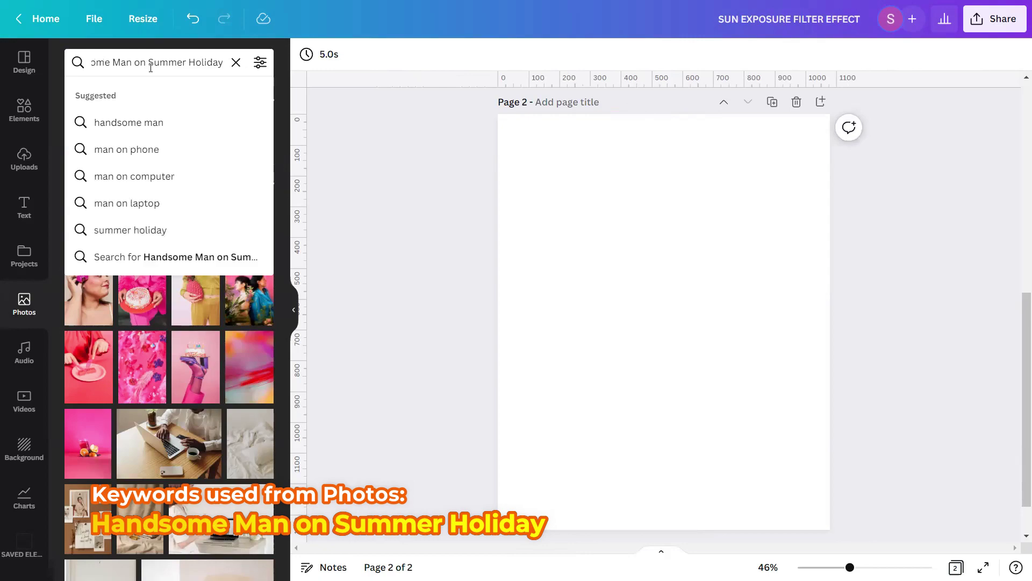
key(Return)
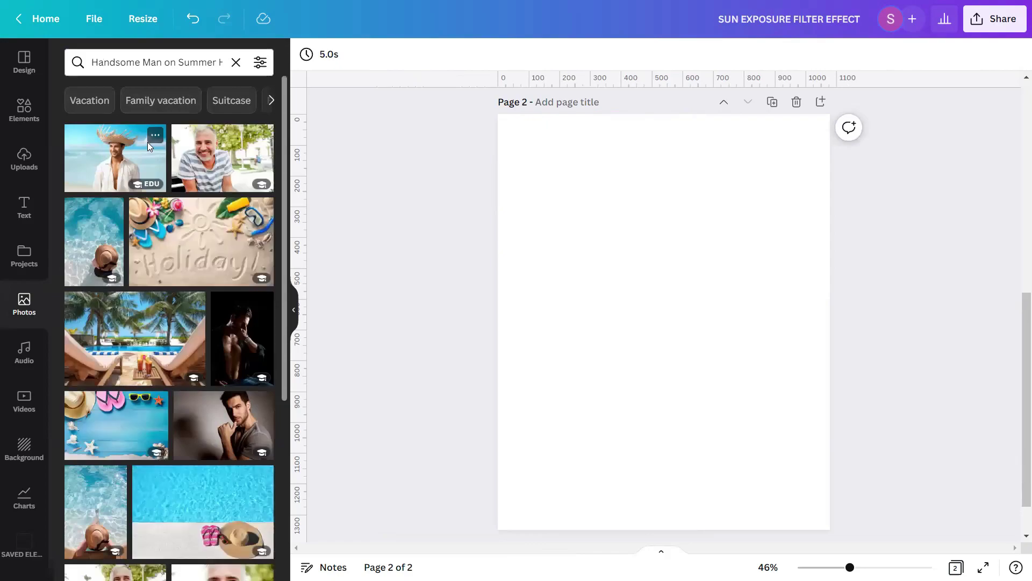
click(152, 137)
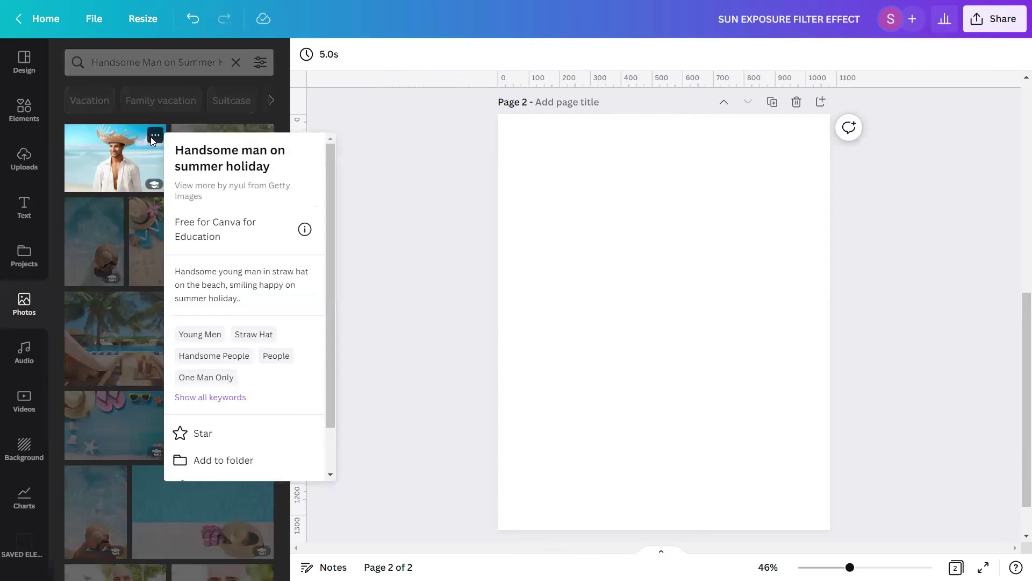
click(131, 160)
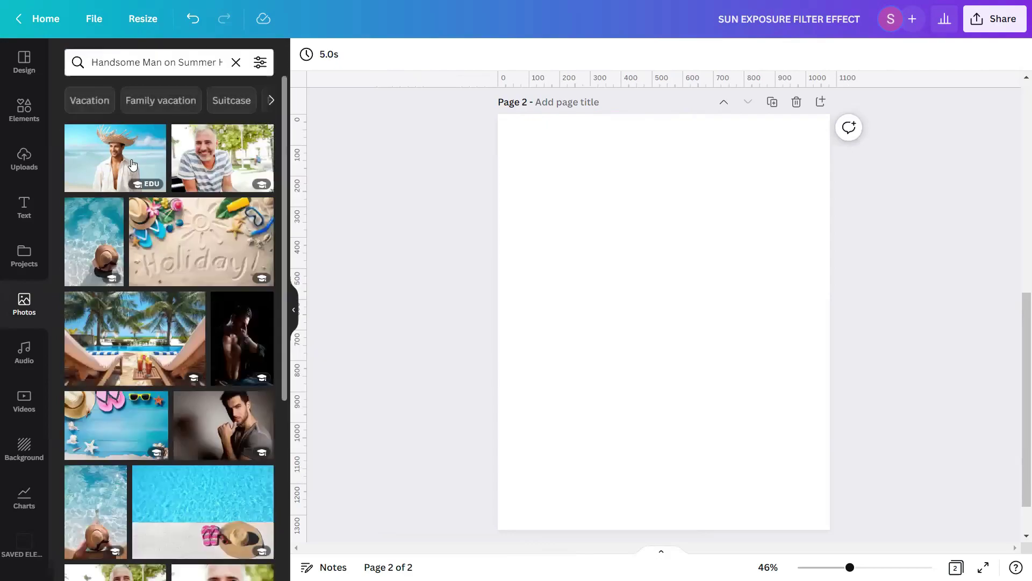
click(235, 62)
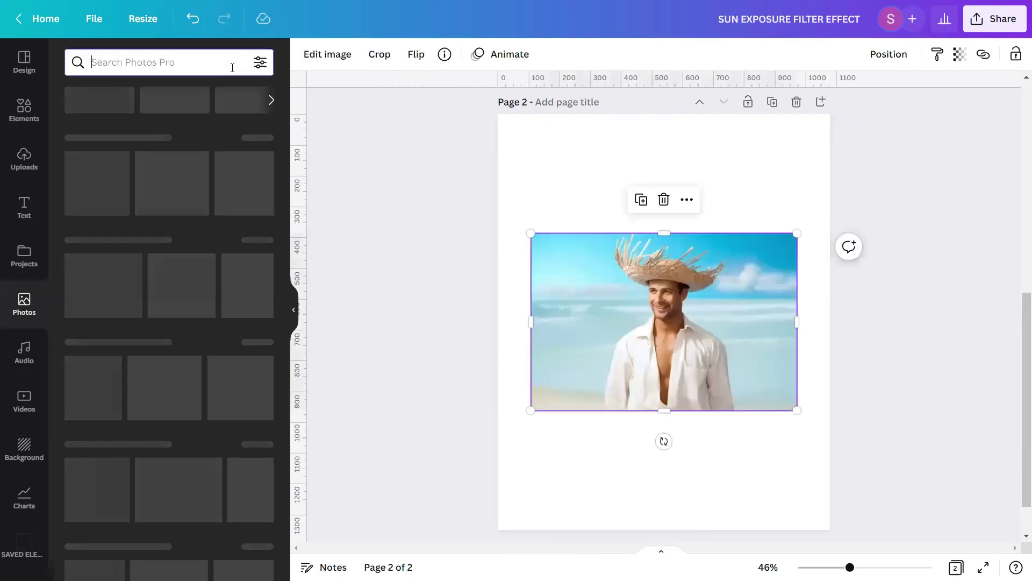
click(297, 315)
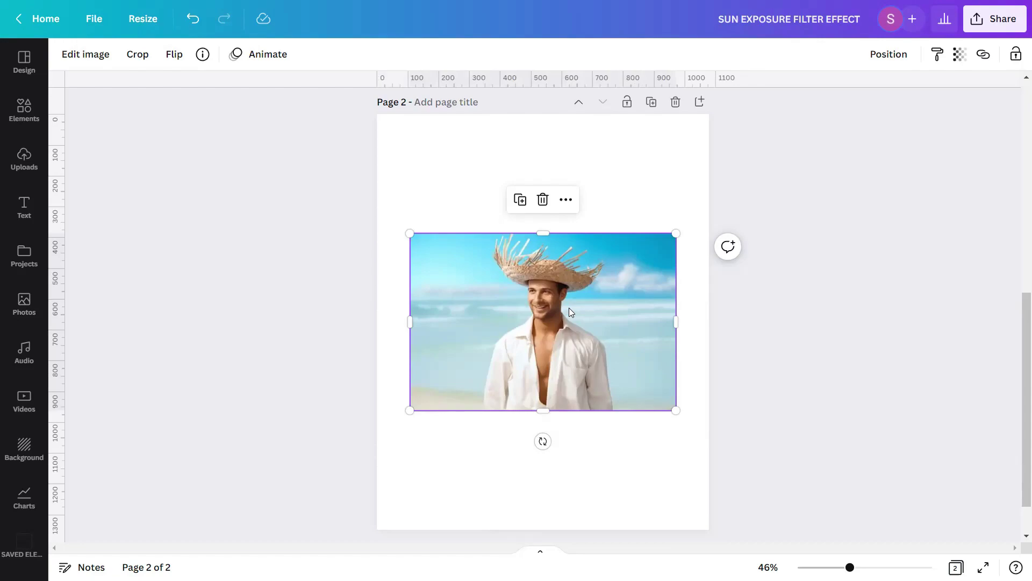
Make the straw-hat photo page 2's background and crop-shift it left to centre the man
right_click(570, 312)
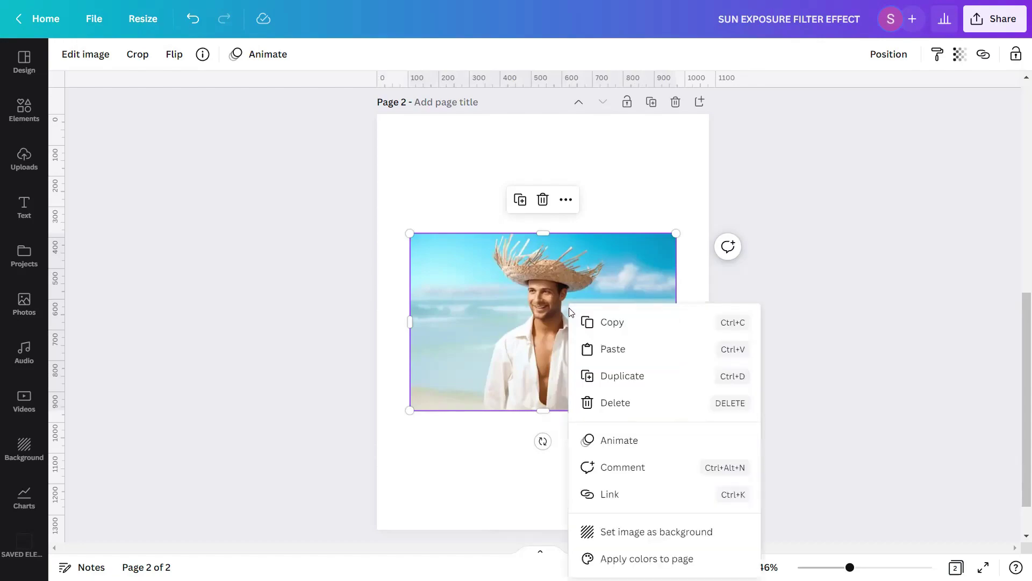
click(638, 532)
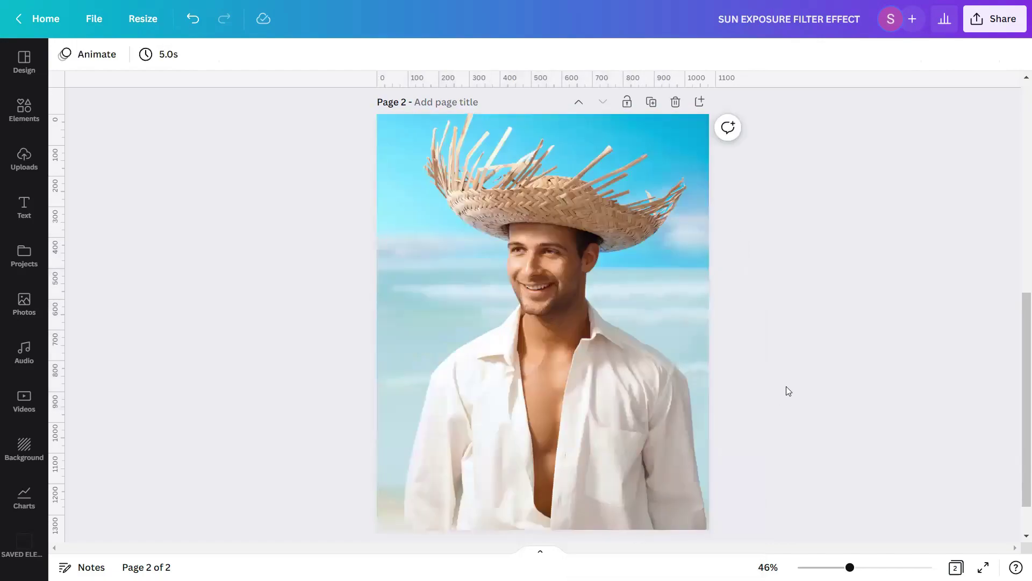
double_click(679, 383)
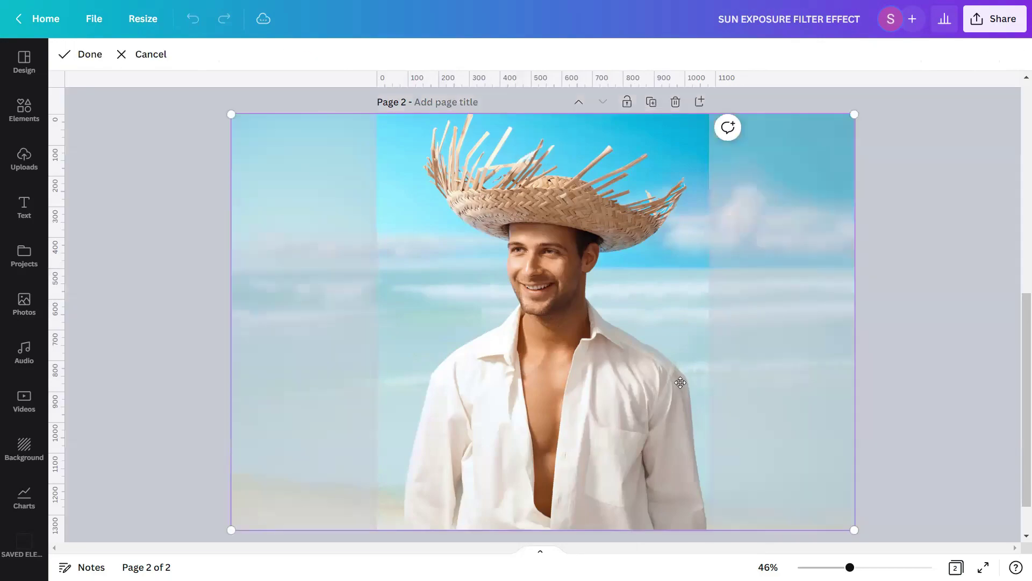
drag(680, 383, 658, 383)
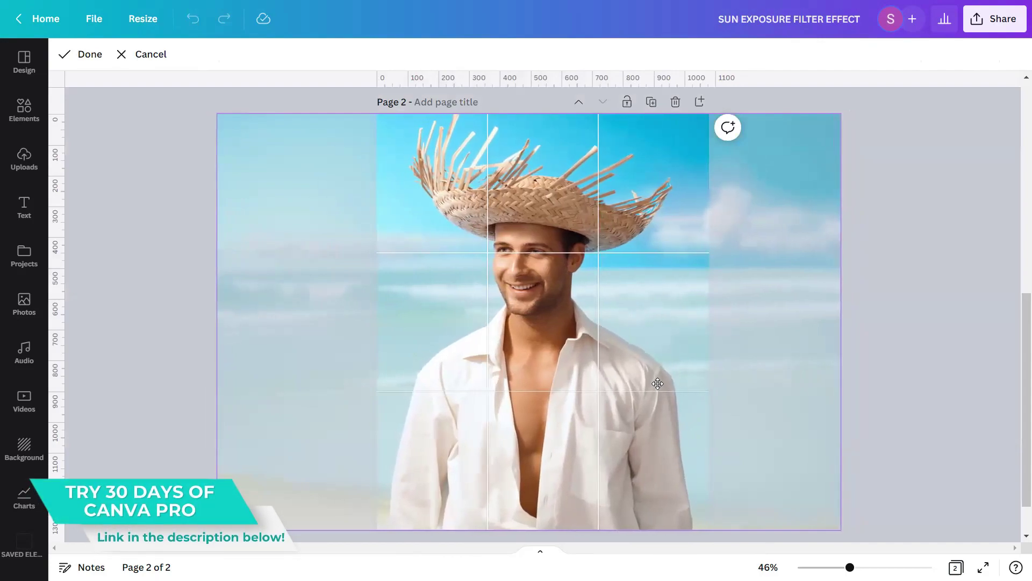
click(889, 367)
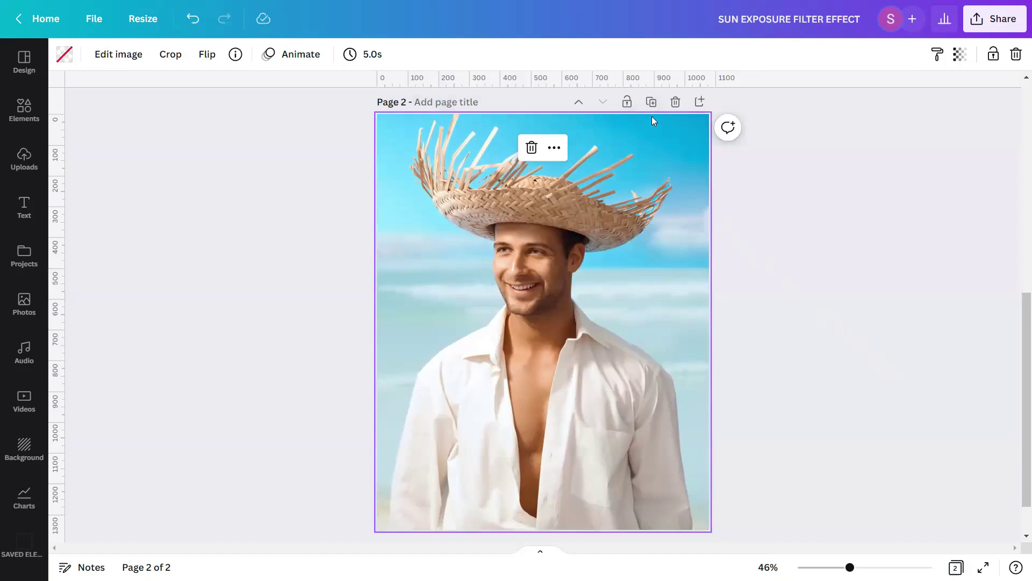
Duplicate page 2 into an identical third page, then deselect the photo
click(650, 102)
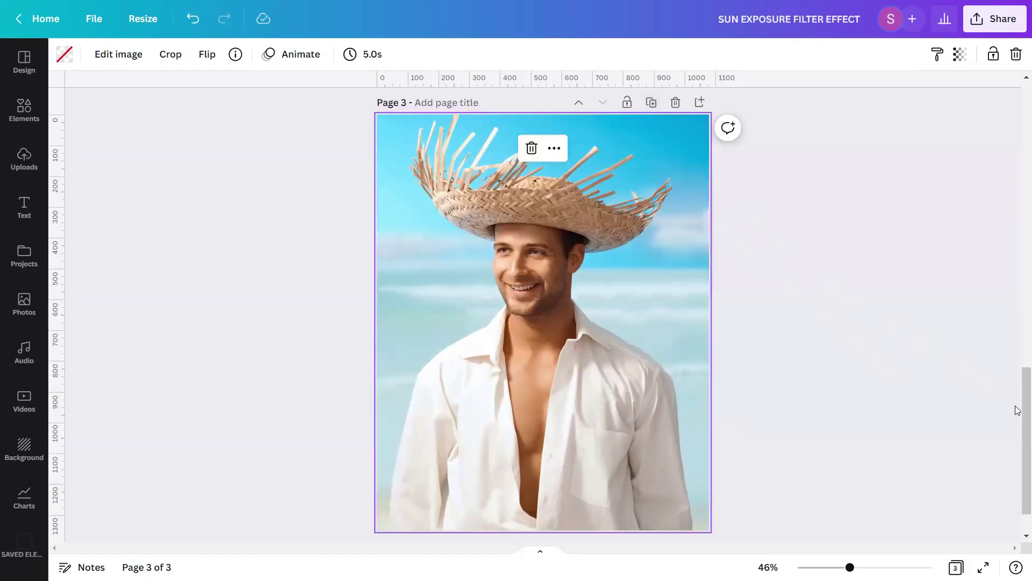
scroll(1013, 419, down, 1)
click(905, 405)
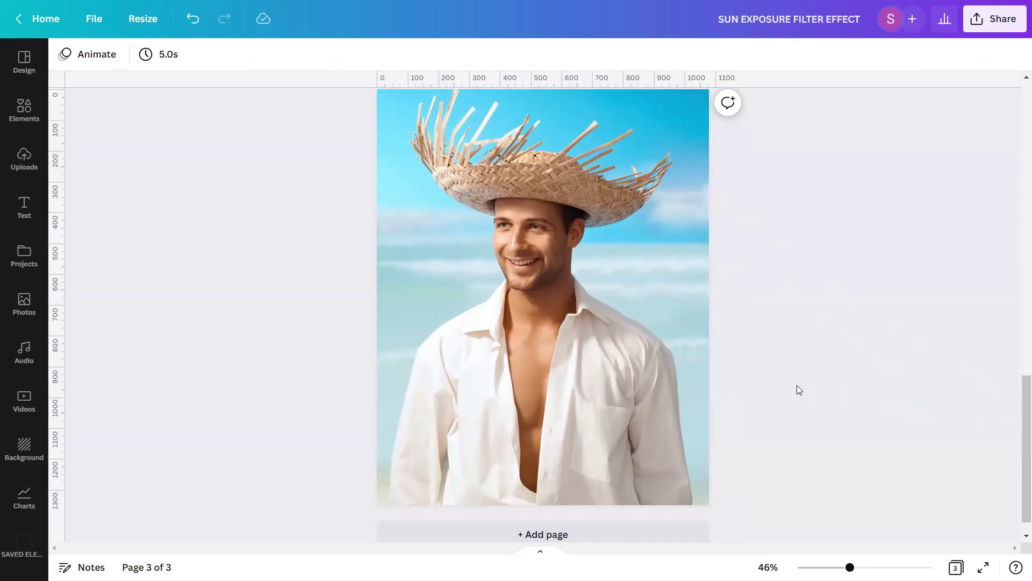
Open the page-3 photo's image effects and show every ColorMix variant
click(578, 347)
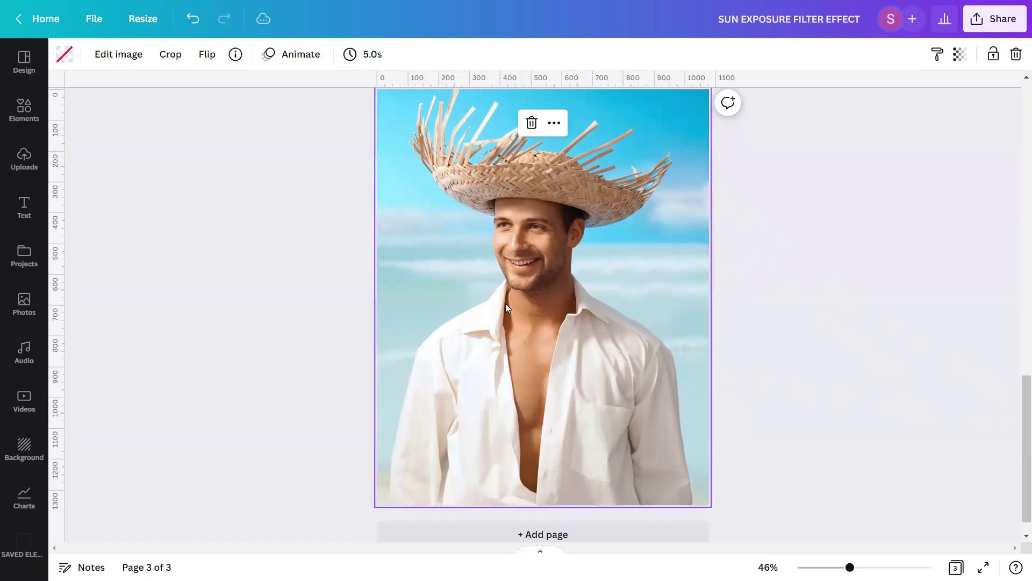
click(129, 55)
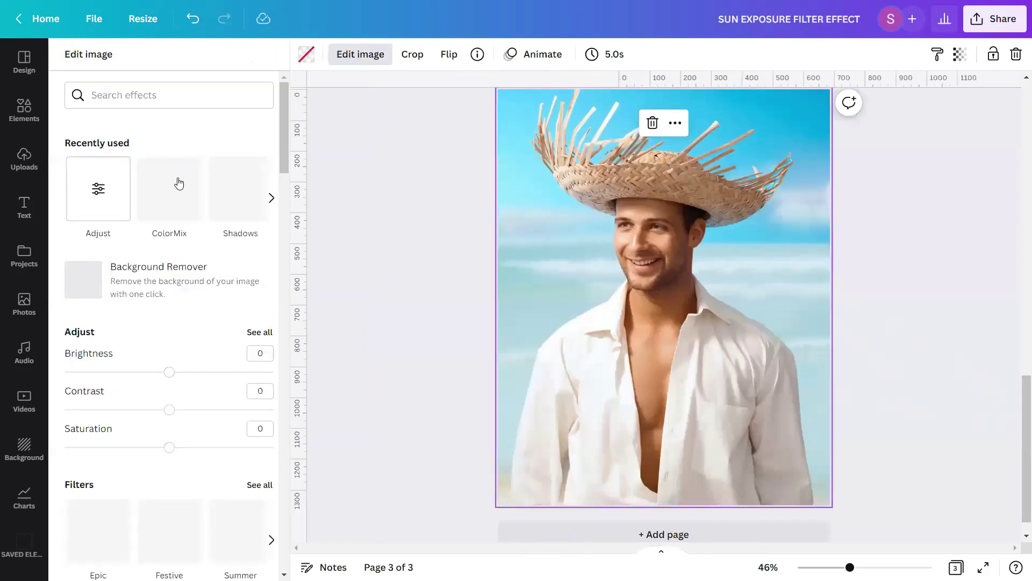
scroll(183, 196, down, 5)
scroll(183, 196, down, 3)
scroll(185, 196, down, 2)
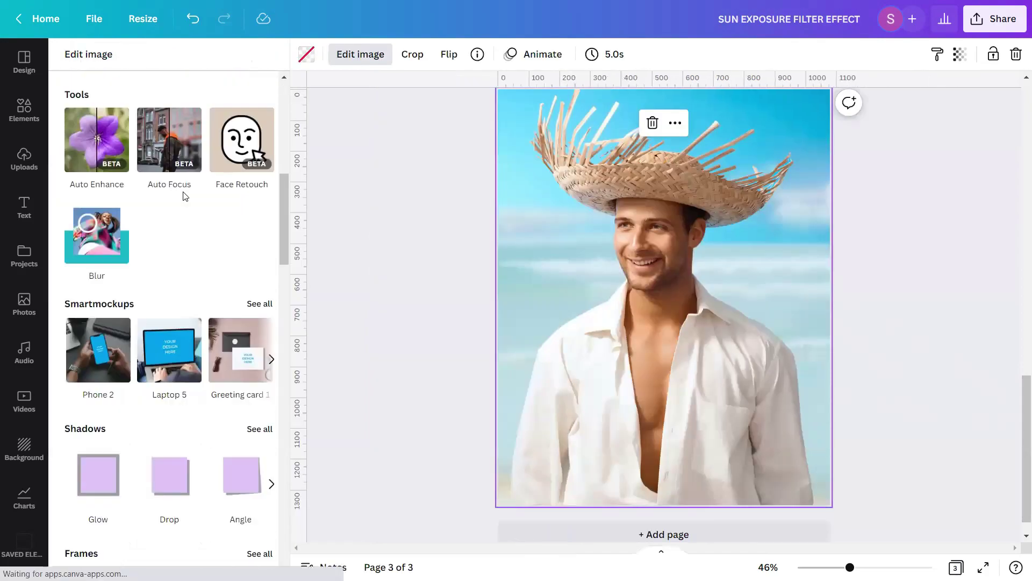
scroll(183, 196, down, 3)
scroll(183, 196, down, 2)
scroll(184, 196, down, 2)
scroll(184, 196, down, 2)
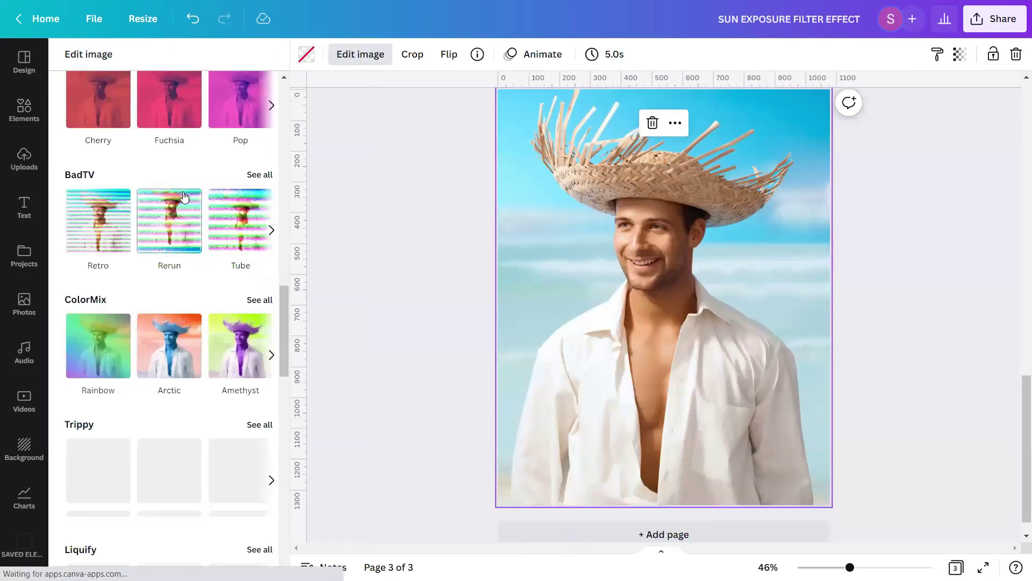
scroll(183, 196, down, 3)
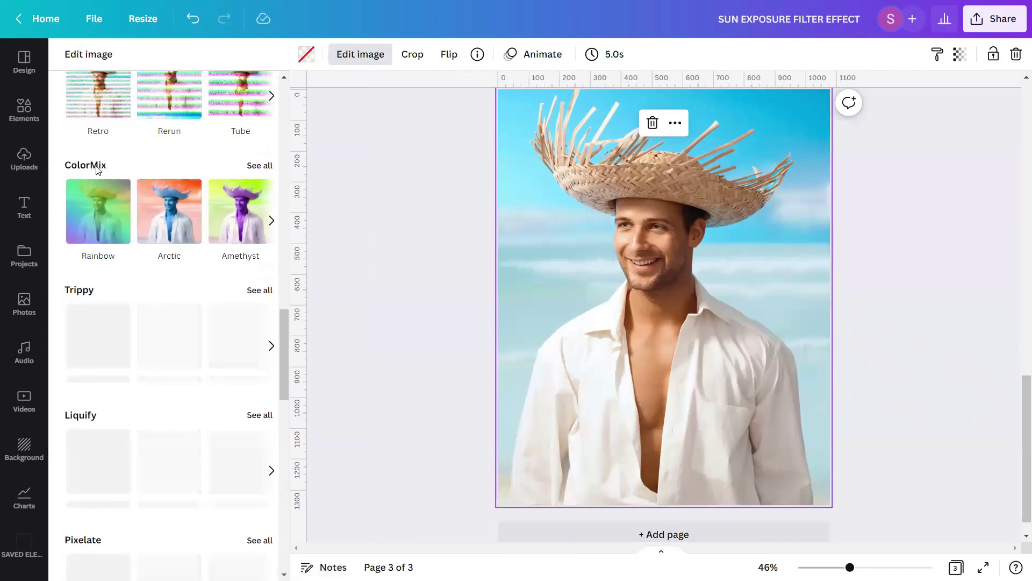
click(255, 167)
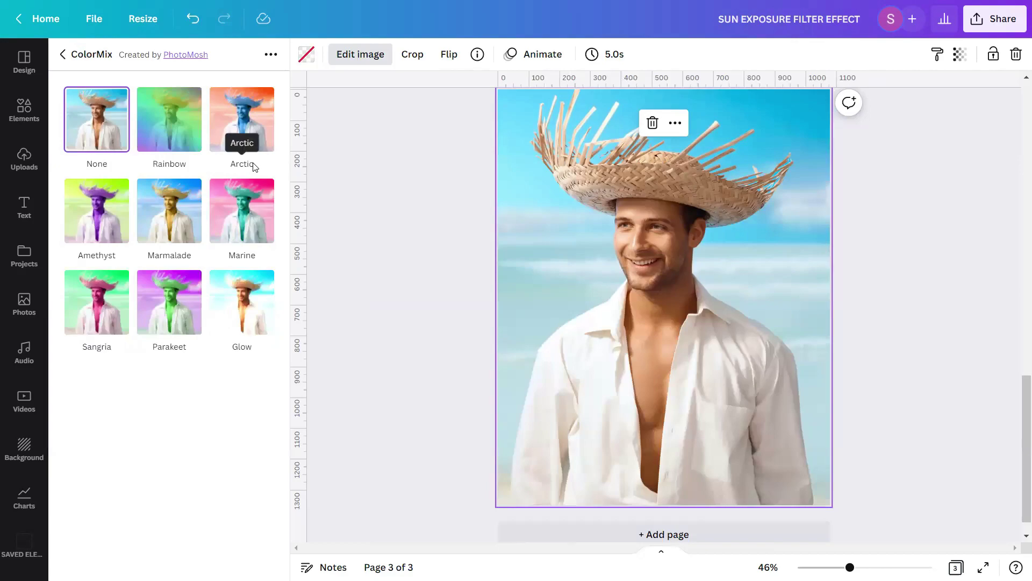
Apply the Sangria ColorMix to the page-3 photo with hue 0 and saturation 0.55
click(108, 313)
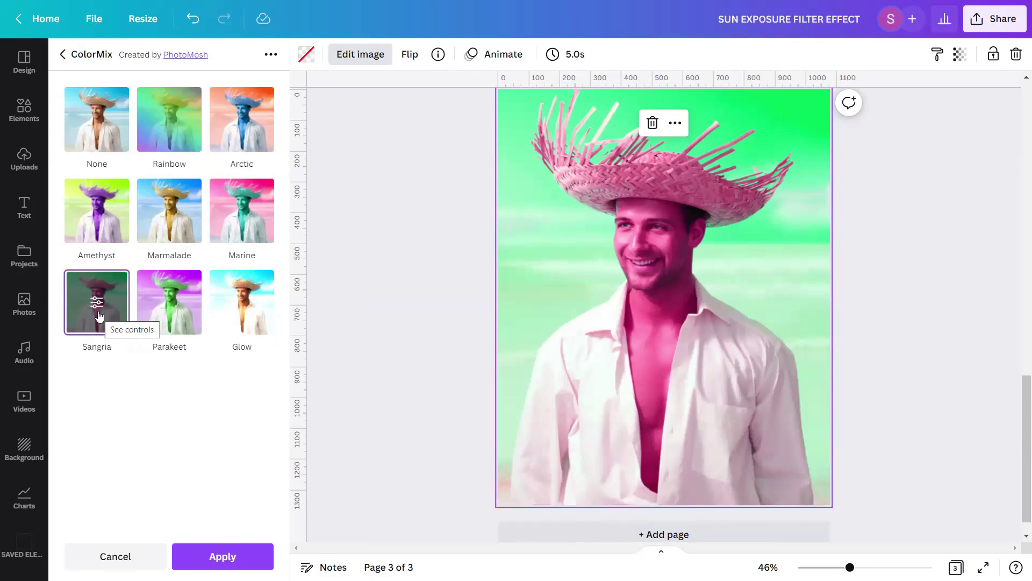
click(98, 314)
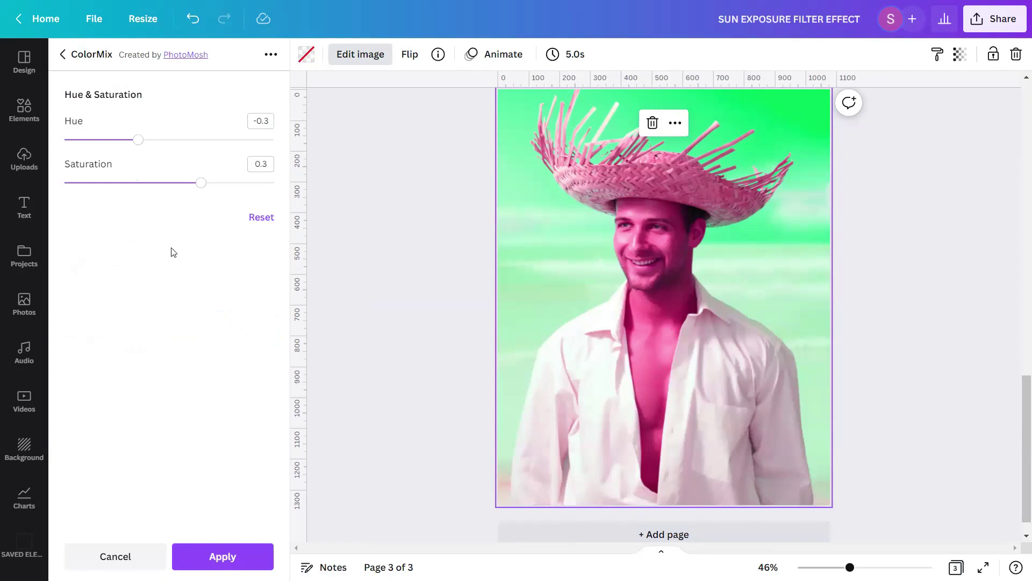
click(267, 123)
text(0)
click(267, 159)
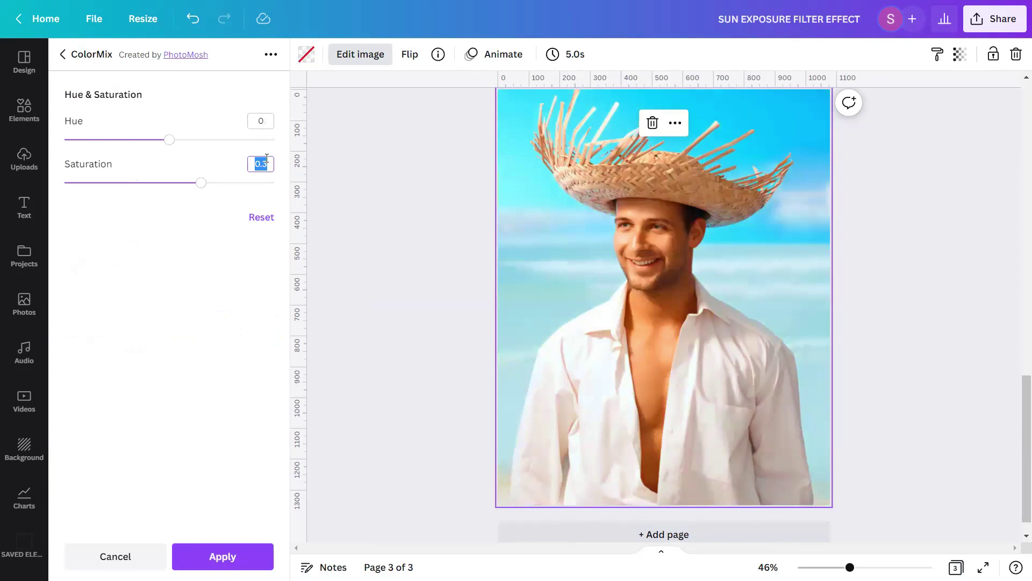
text(0.55)
click(191, 299)
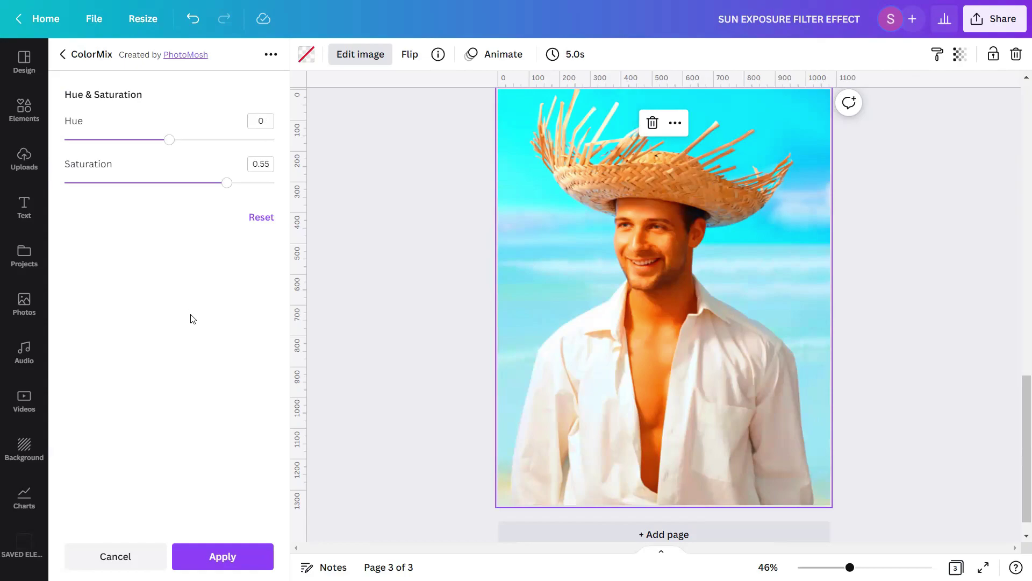
click(225, 559)
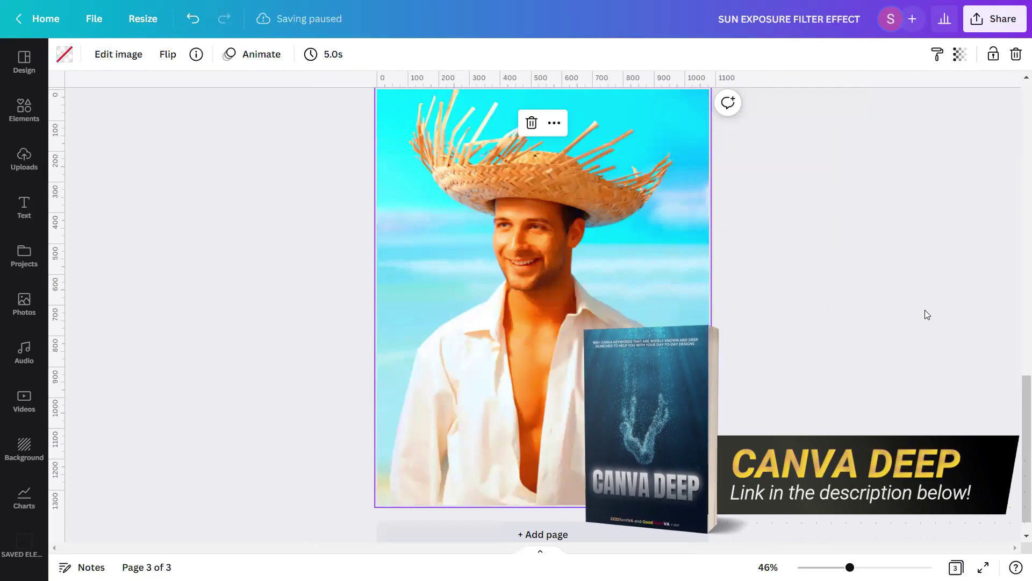
View the result deselected, then reselect the portrait and reopen its image effects
click(908, 316)
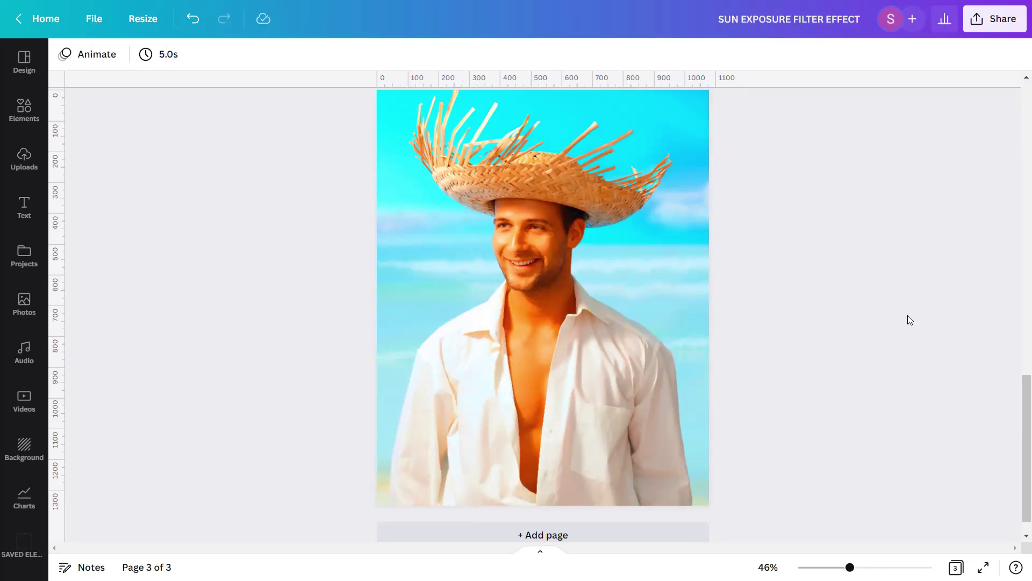
click(568, 304)
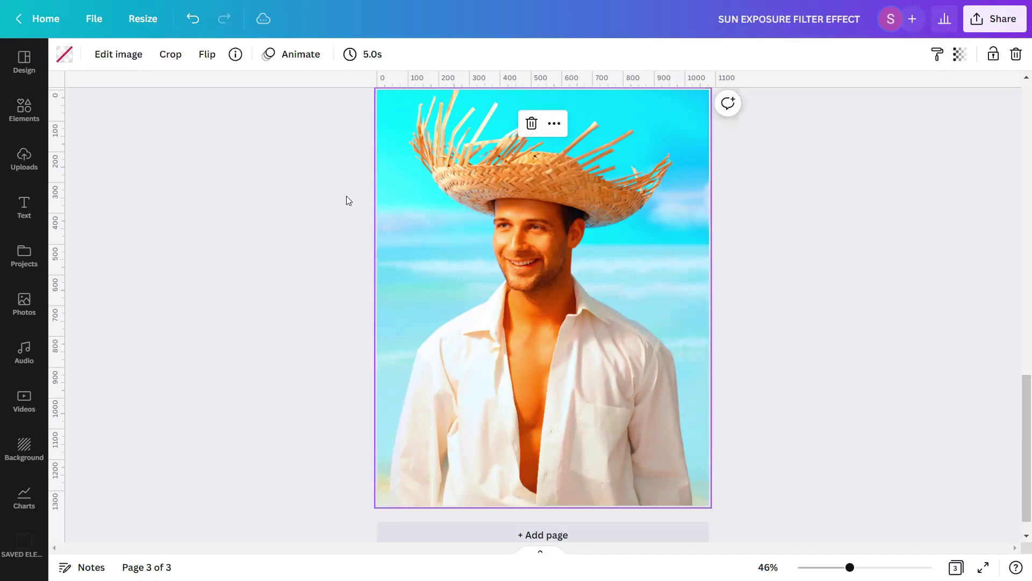
click(110, 55)
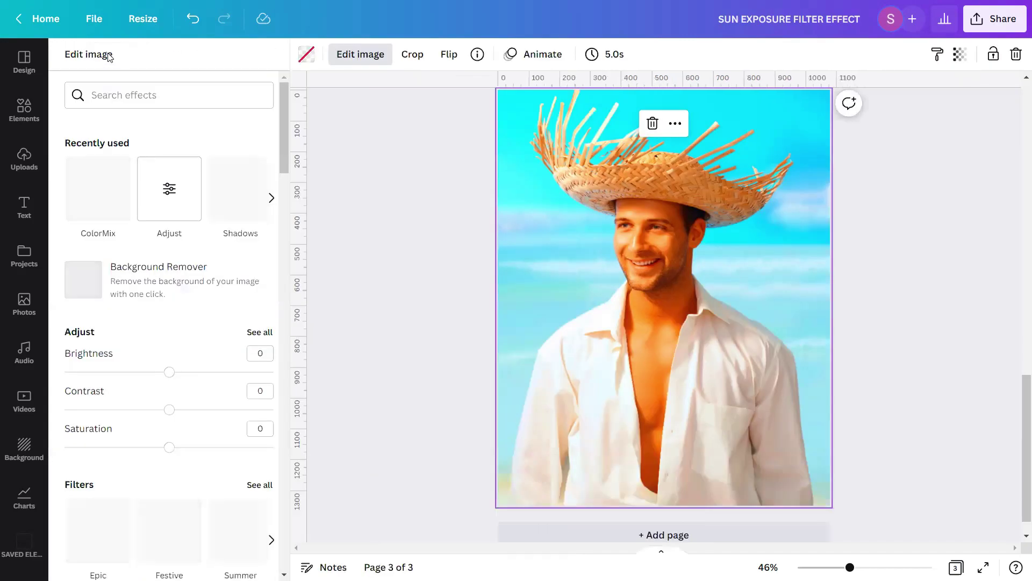
Choose the ColorMix Glow style with strength 0.08, size 10 and cut off 0.8
click(97, 196)
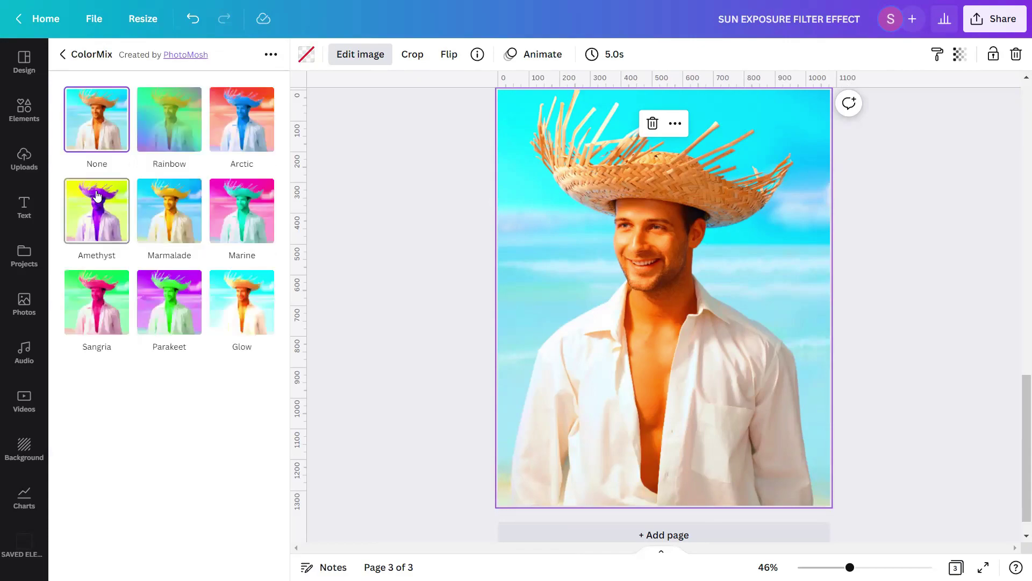
click(242, 294)
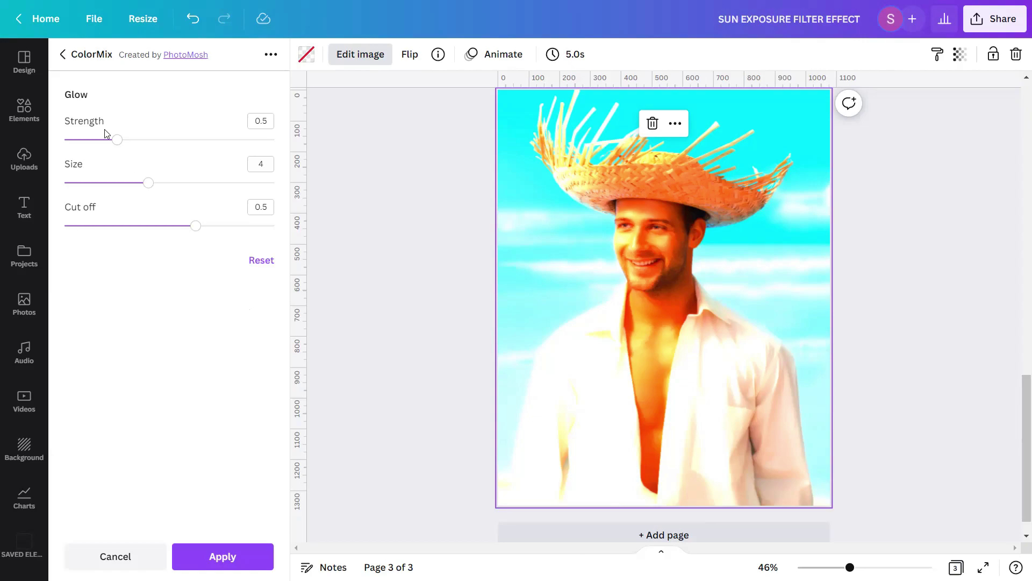
click(272, 124)
text(0.08)
click(263, 161)
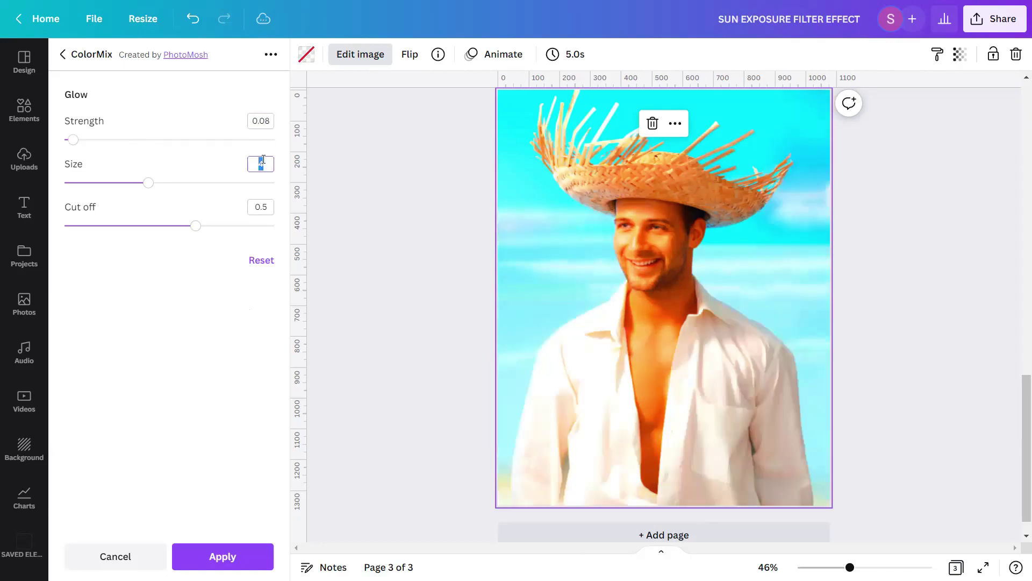
text(10)
key(Return)
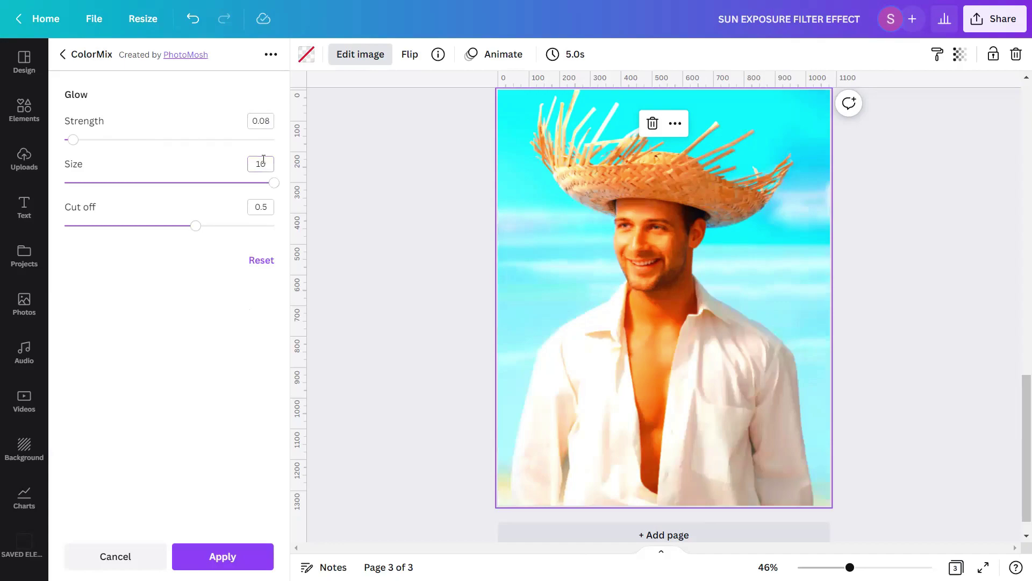
click(264, 205)
text(0)
text(.8)
key(Return)
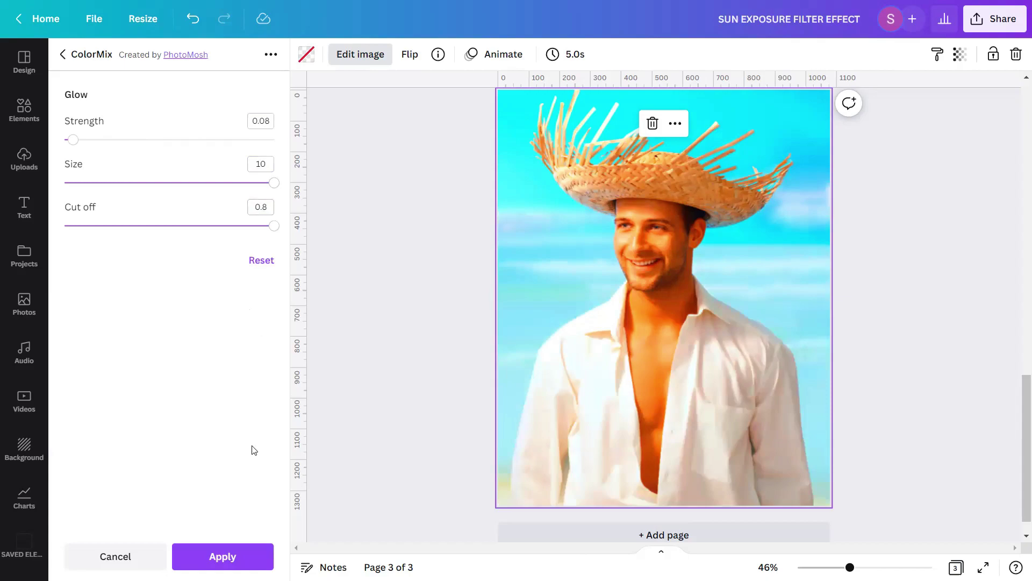
Keep the Glow effect, then reselect the portrait and scroll its editing options to Adjust
click(246, 556)
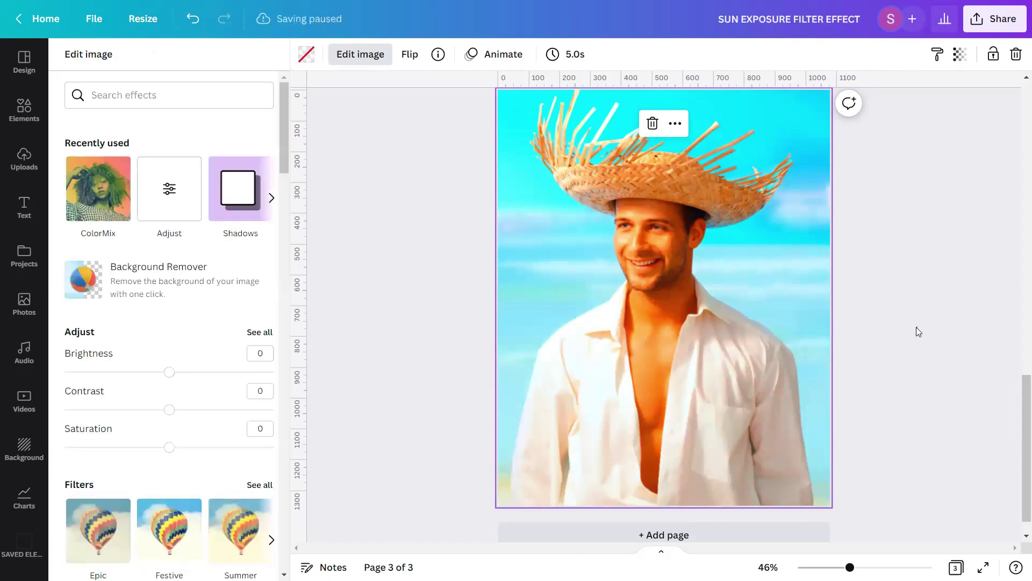
key(Escape)
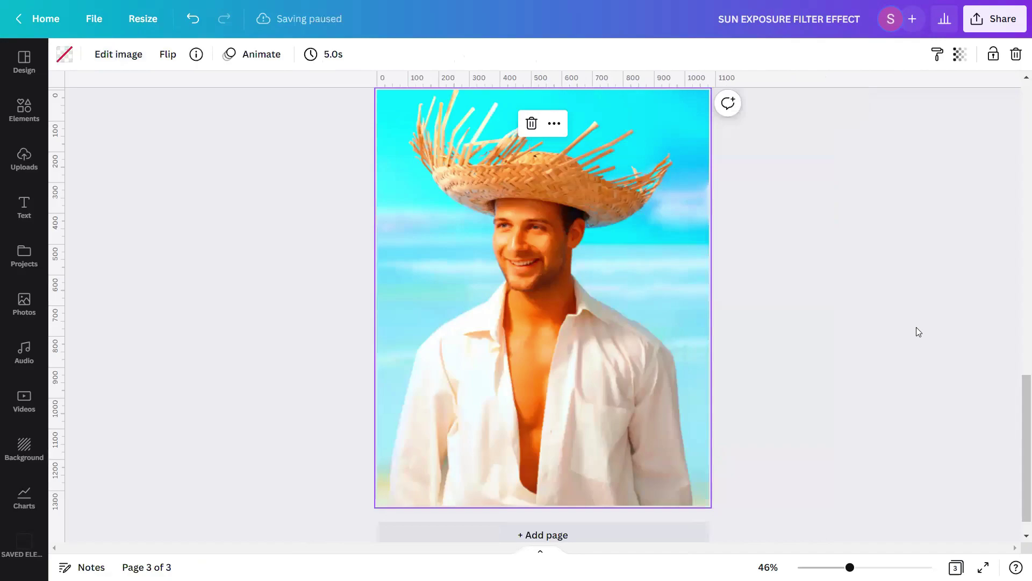
click(916, 328)
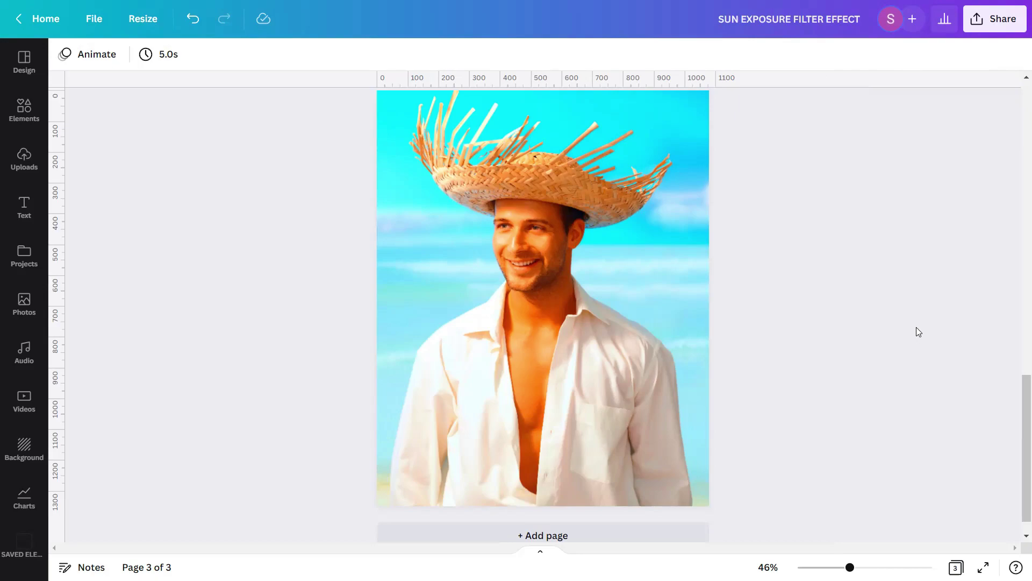
click(639, 300)
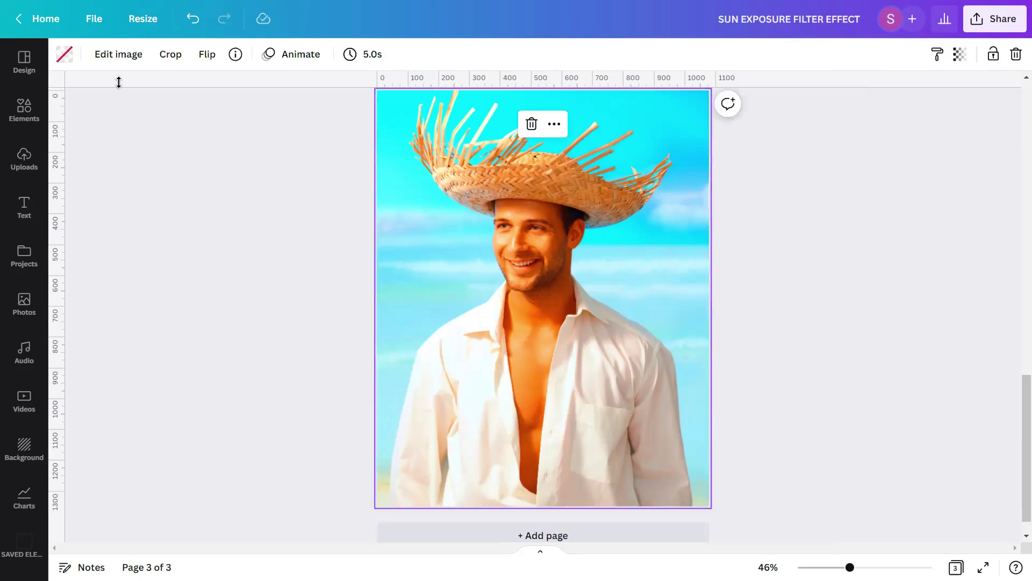
scroll(104, 107, down, 2)
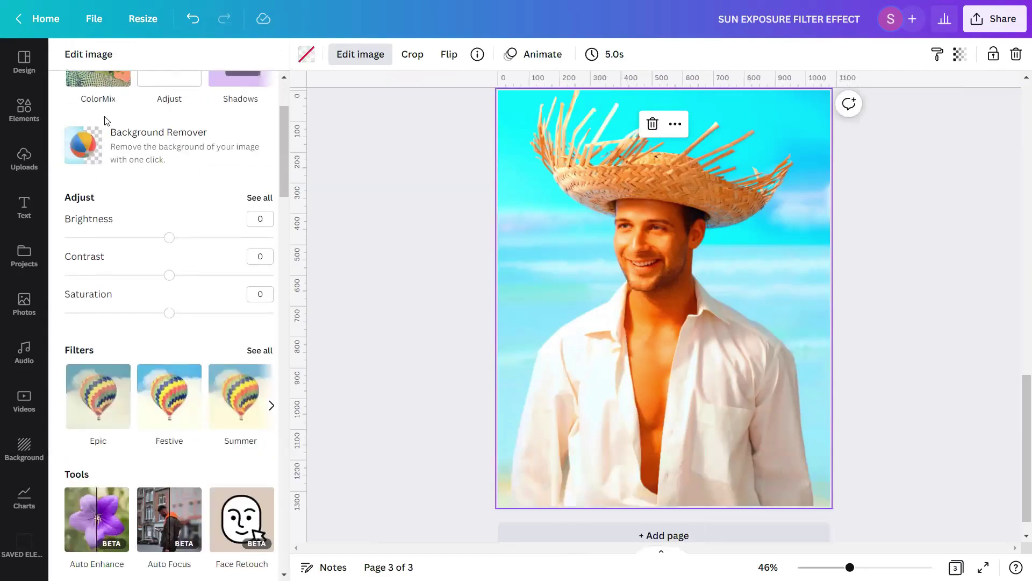
scroll(103, 120, down, 1)
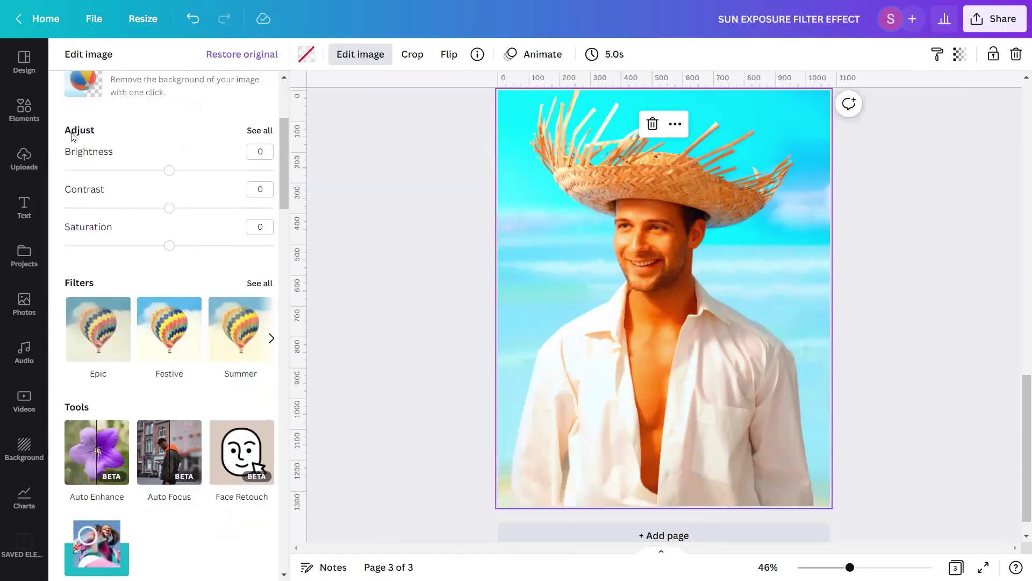
Set the portrait's brightness to -3, contrast to 5 and blur to -5
click(260, 130)
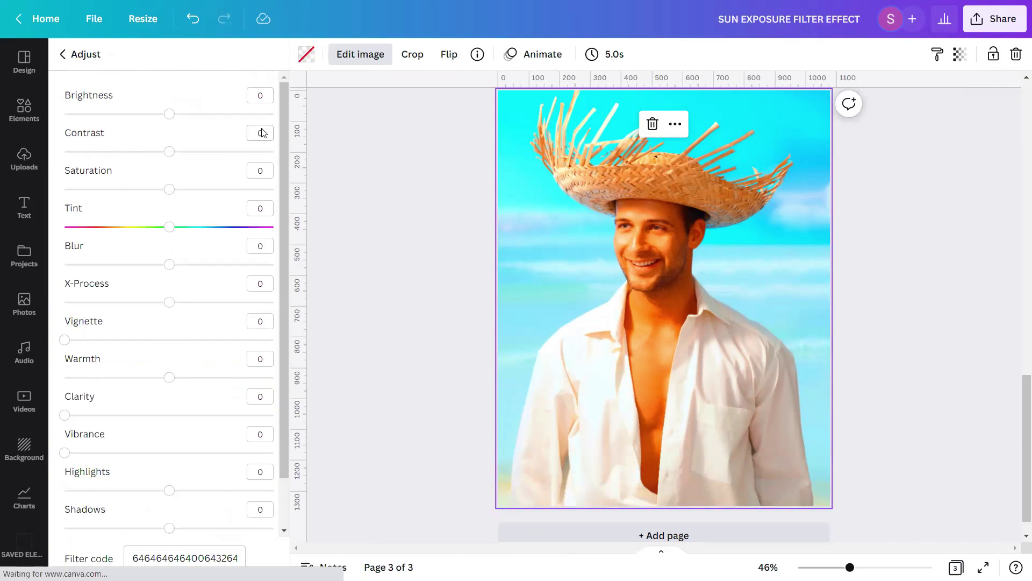
double_click(262, 96)
text(-3)
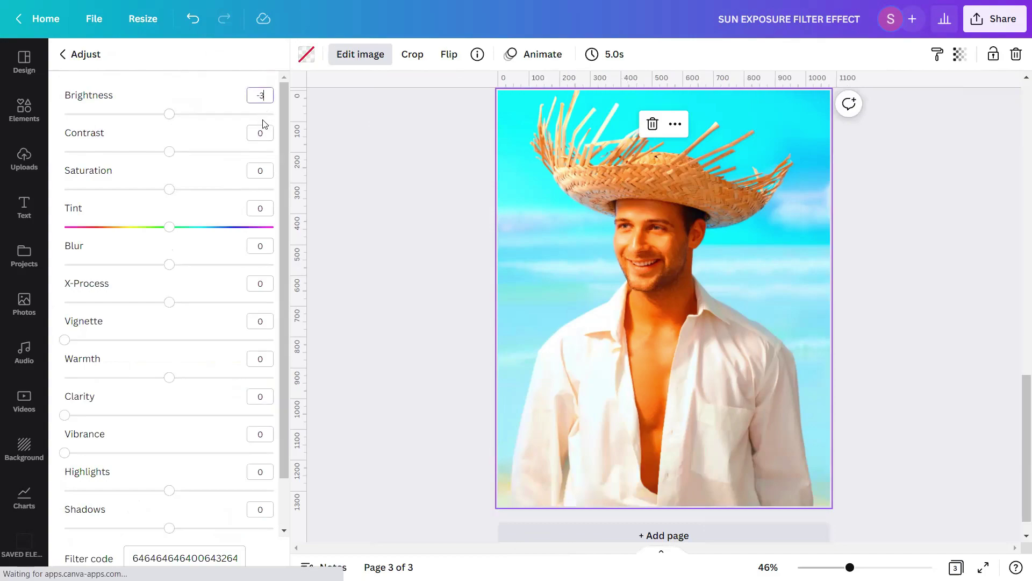
double_click(263, 132)
text(5)
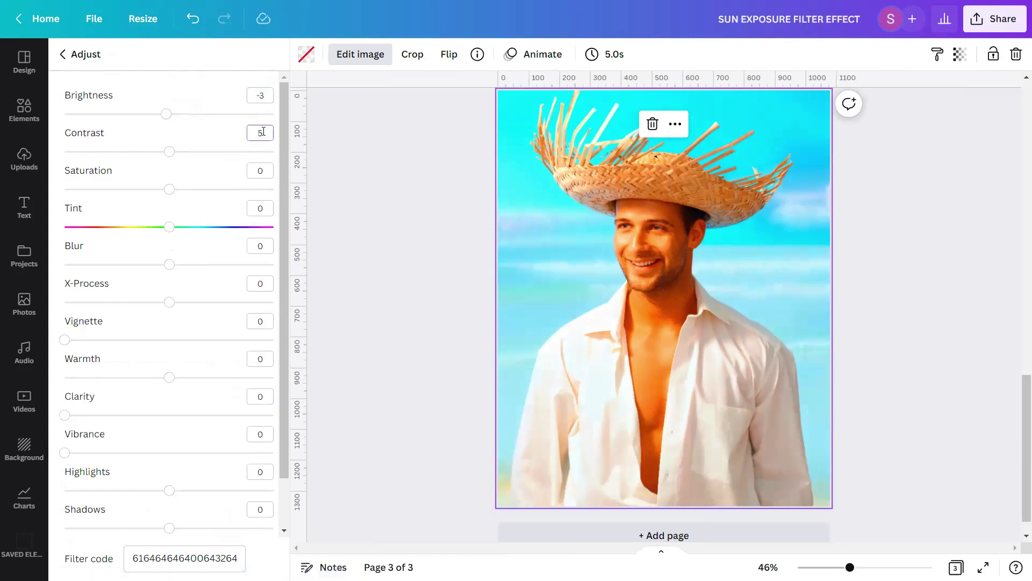
double_click(266, 248)
text(-5)
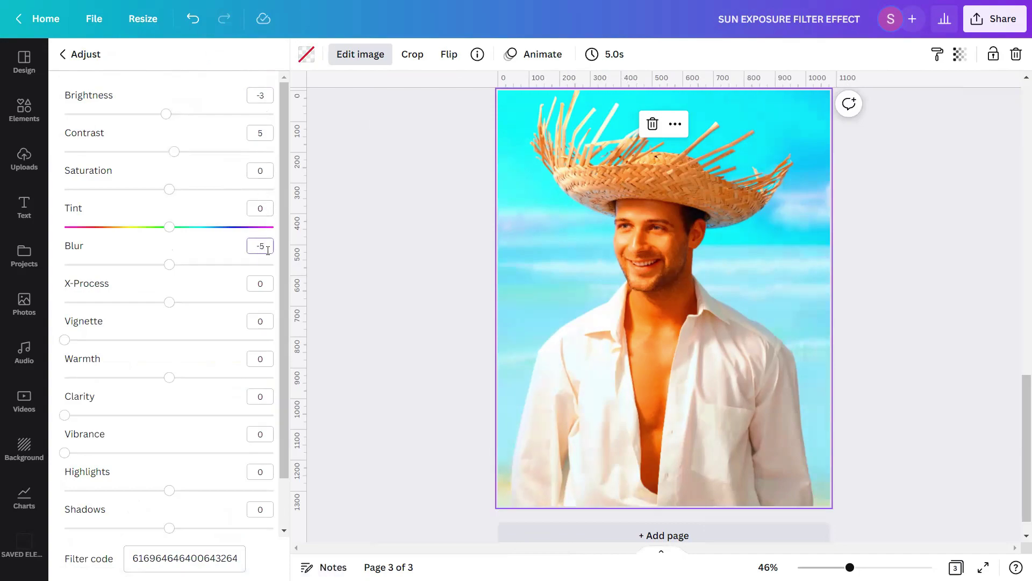
key(Return)
Set clarity to 3, highlights to -25 and shadows to -15, then deselect the portrait
double_click(263, 397)
text(3)
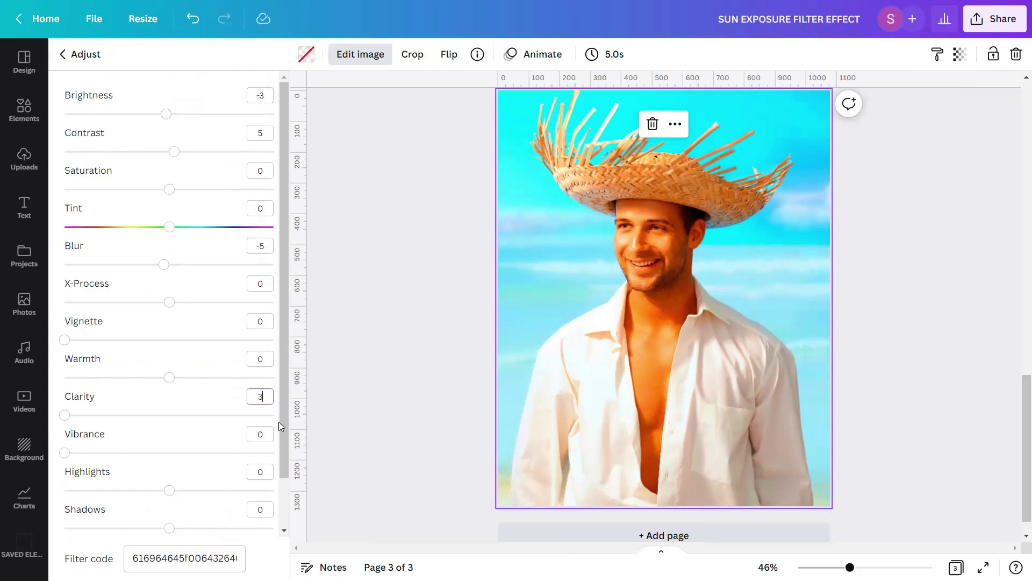
drag(284, 466, 285, 515)
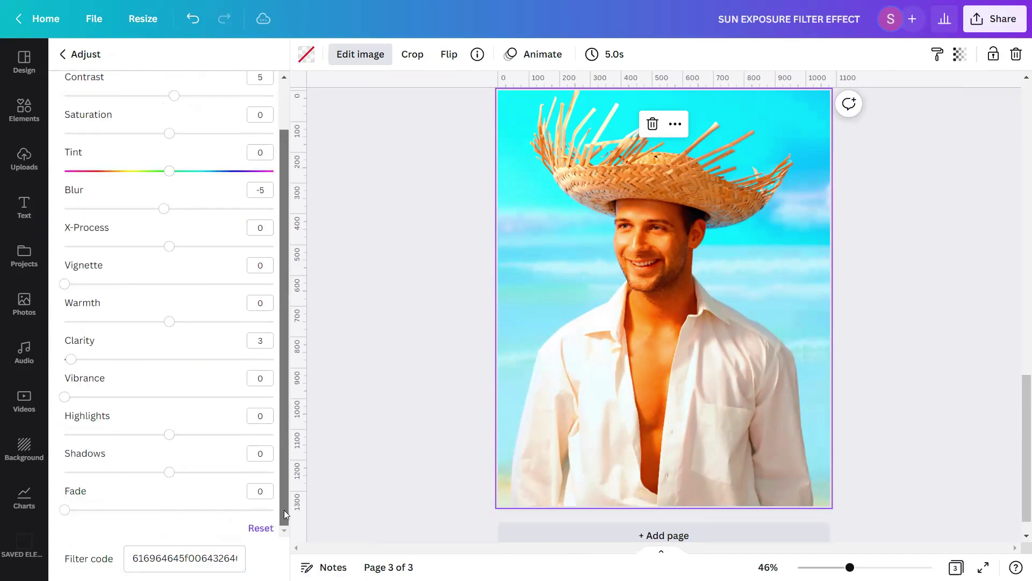
double_click(260, 416)
text(-2)
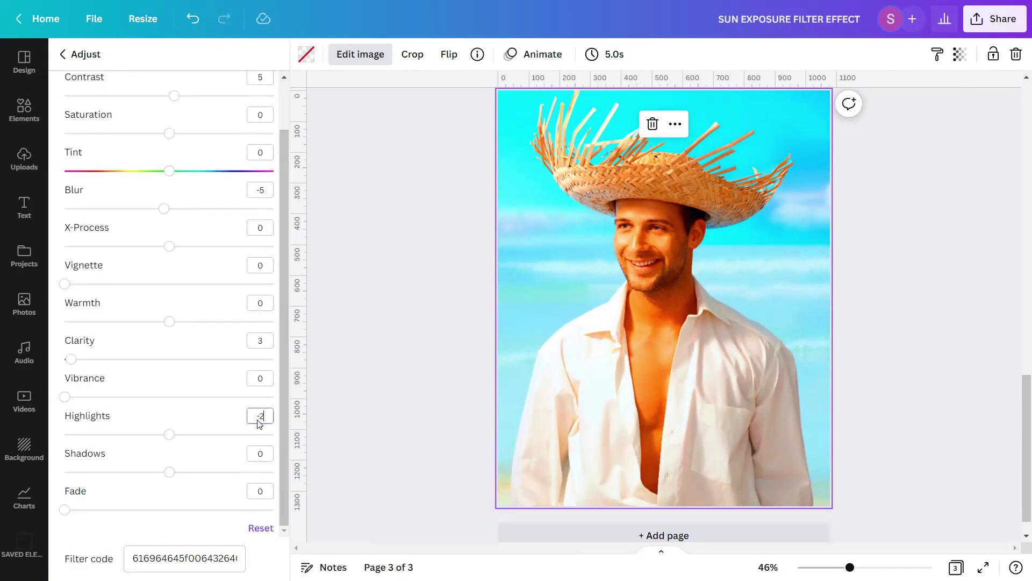
text(5)
key(Return)
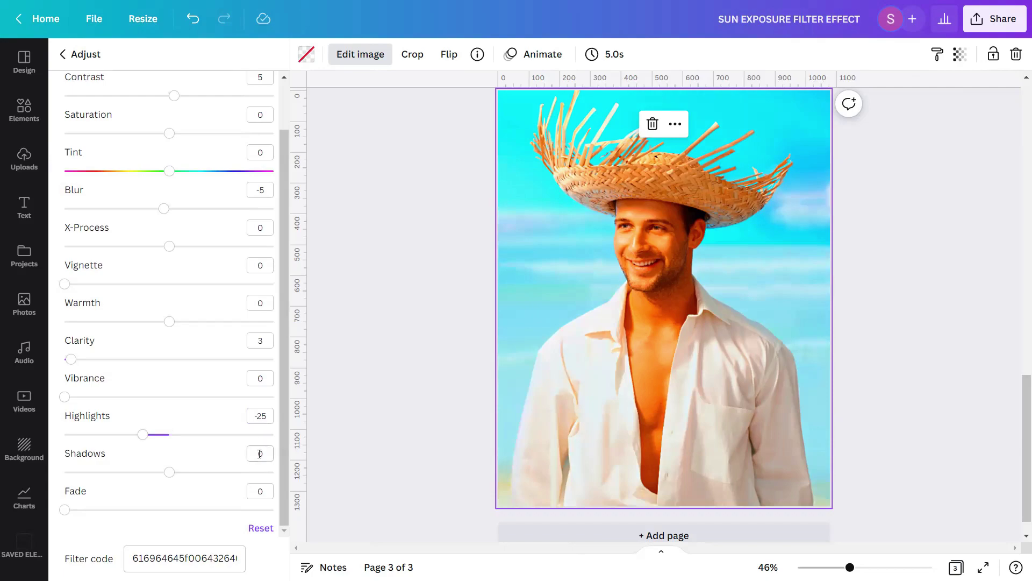
double_click(260, 454)
text(-15)
key(Return)
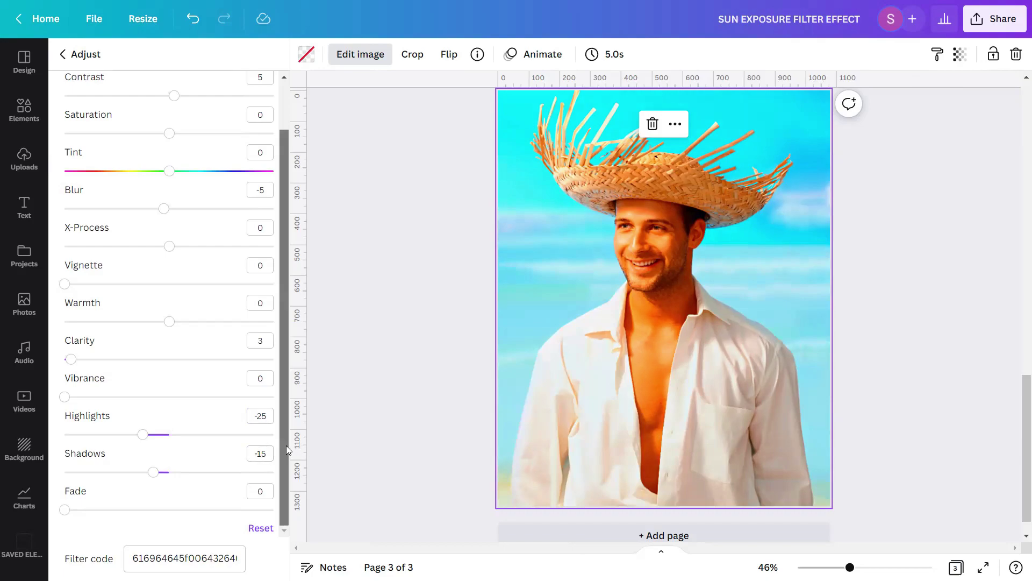
drag(286, 445, 292, 359)
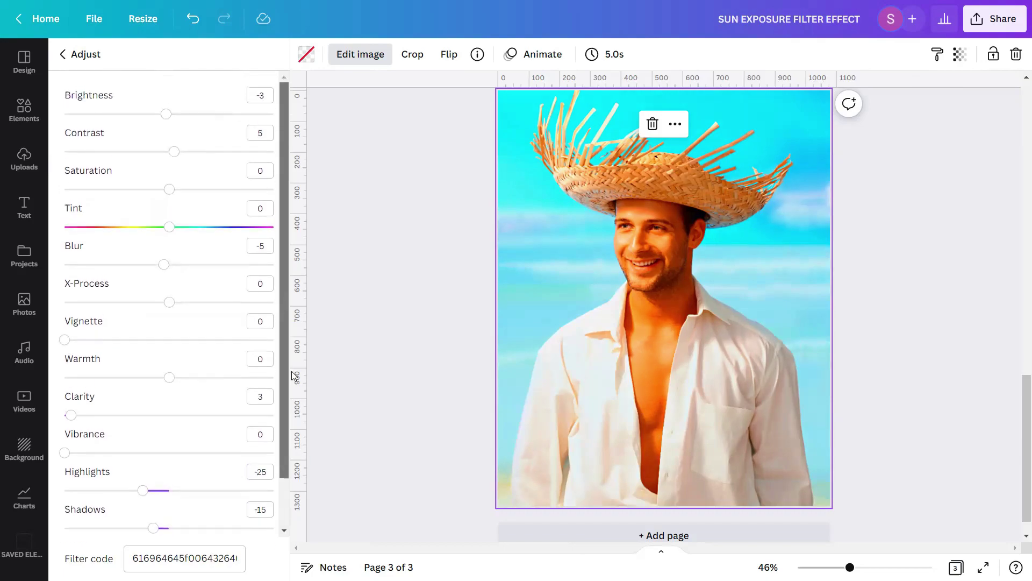
click(381, 339)
Scroll up to the unedited page-2 portrait and present it full screen for comparison
click(813, 313)
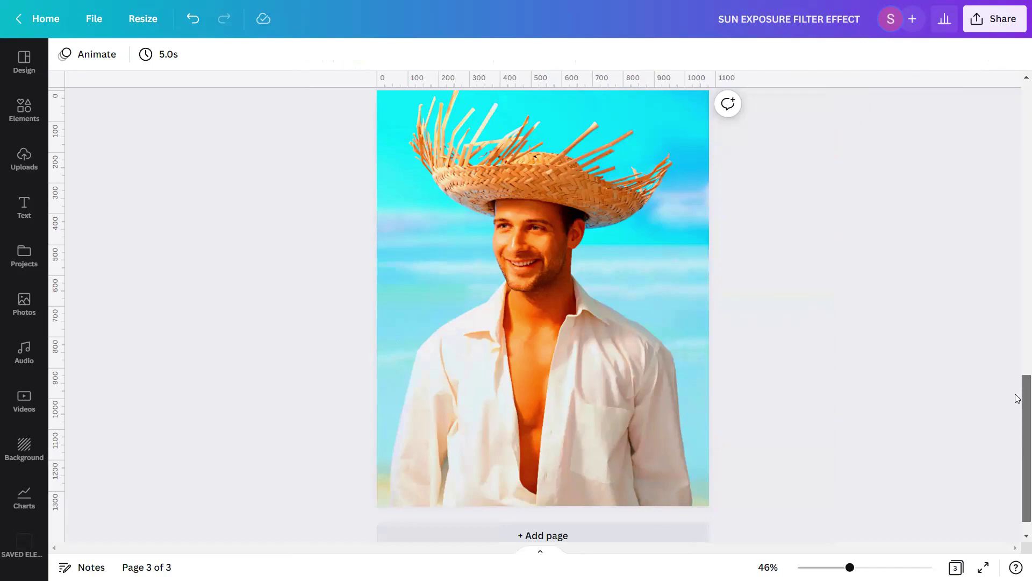
drag(1019, 391, 1018, 251)
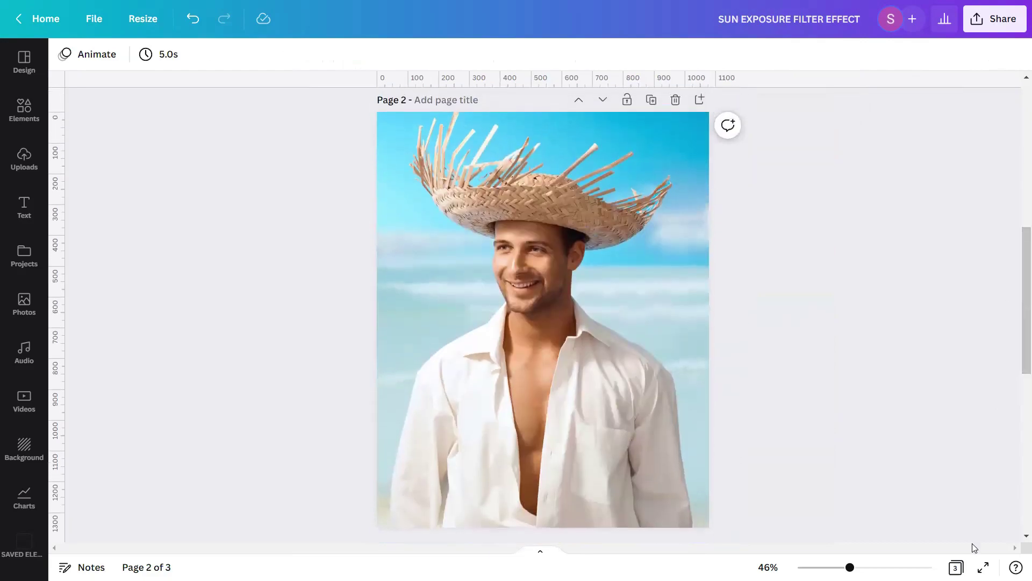
click(983, 567)
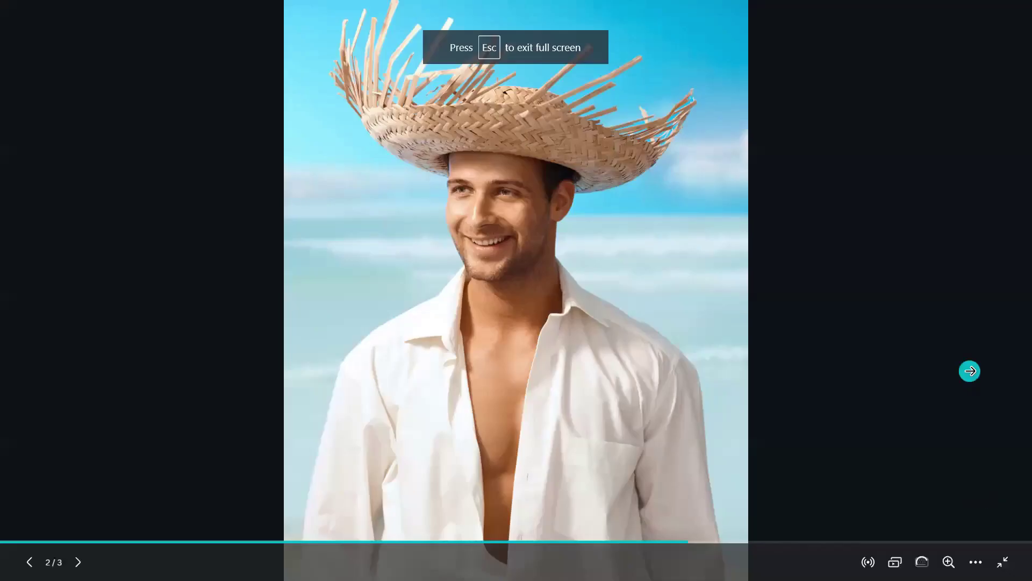